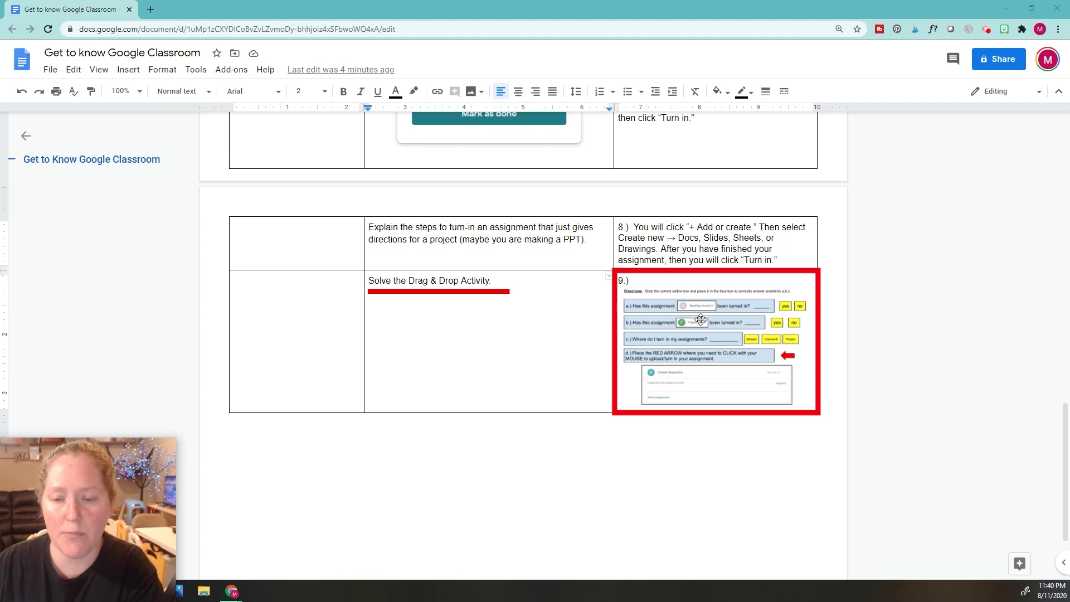
- Select the drag-and-drop activity image beside 'Solve the Drag & Drop Activity' in row 9
left_click(667, 309)
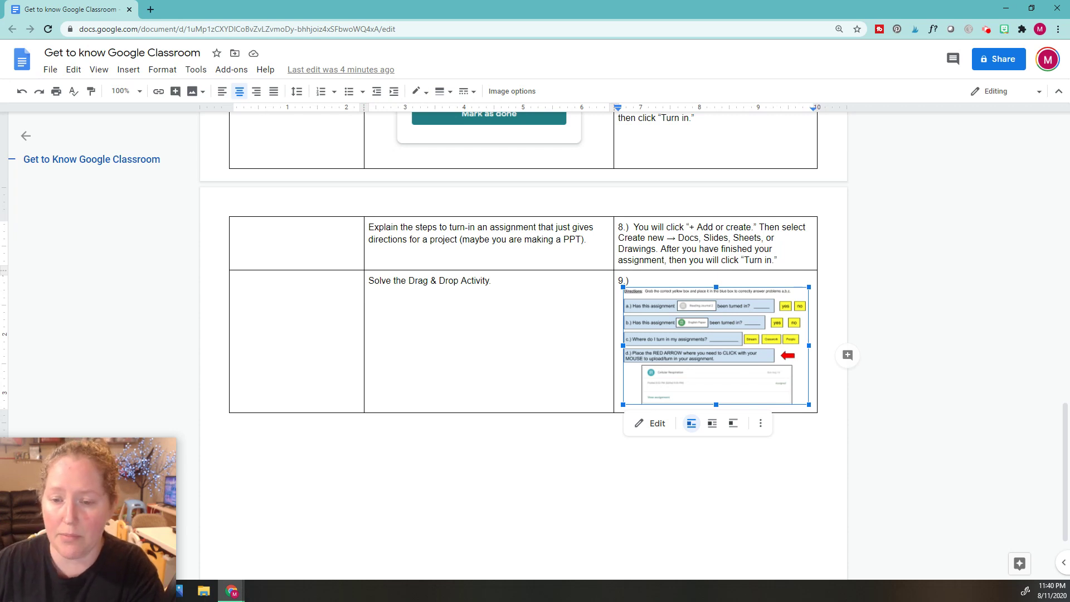
- Open the question 9 activity image in the Drawing editor
double_click(717, 296)
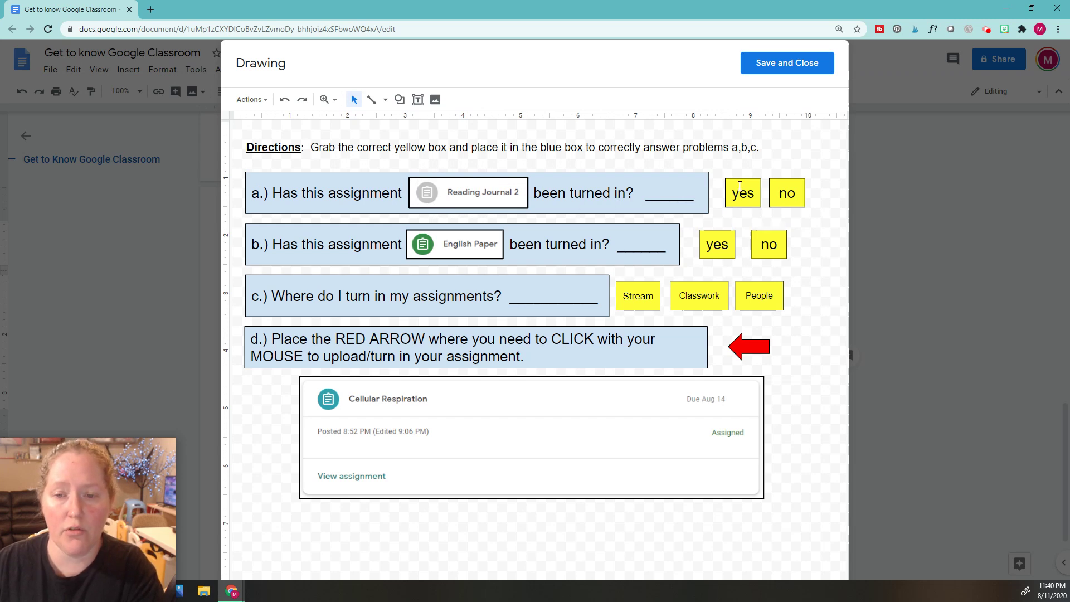
left_click_drag(750, 184, 658, 183)
key("ctrl+z")
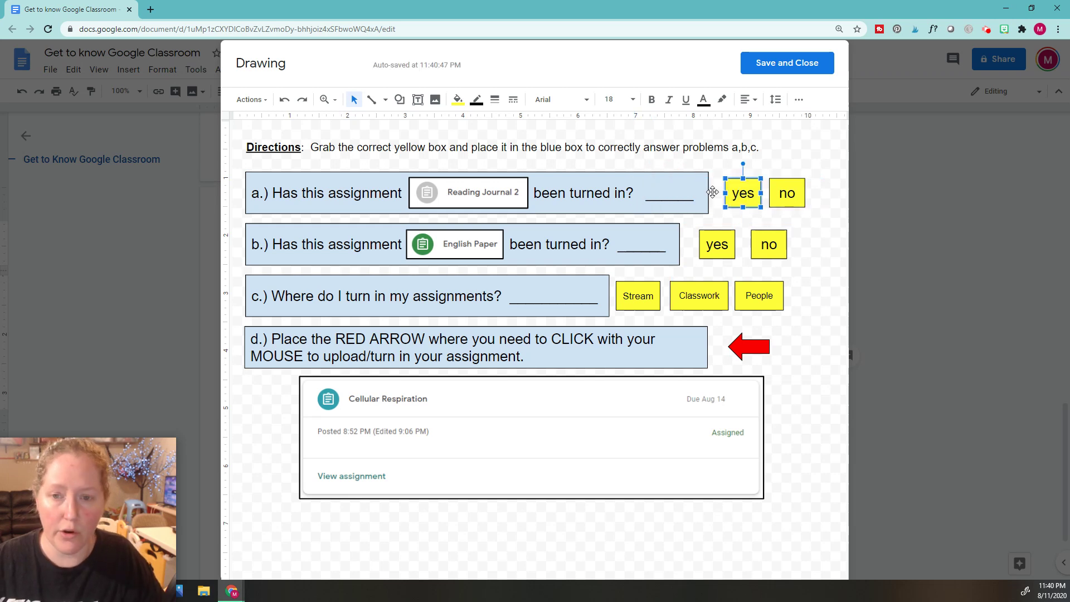
left_click_drag(782, 180, 664, 187)
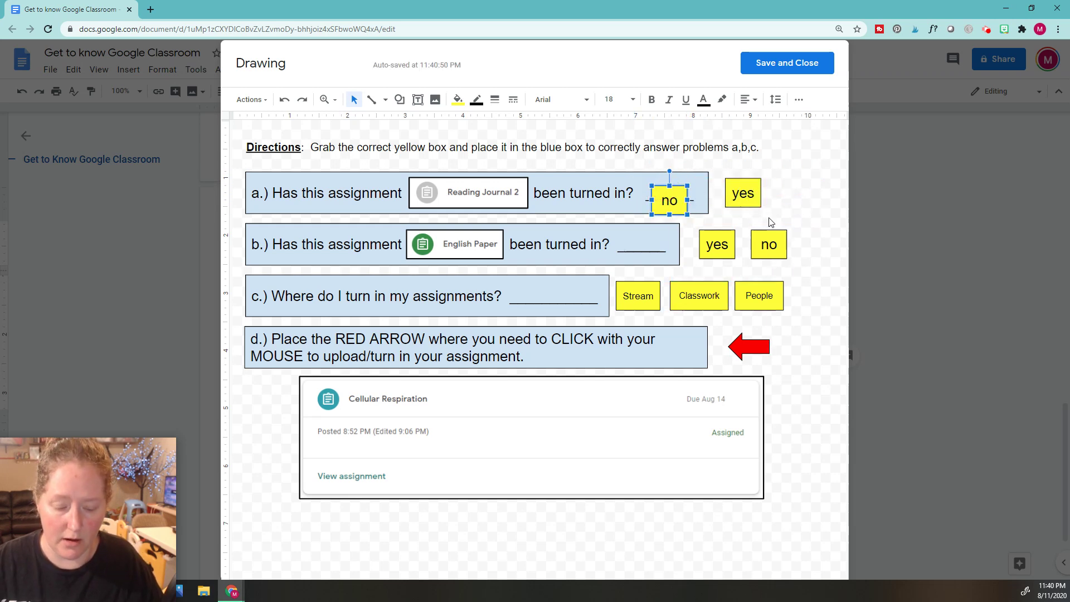
key("ctrl+z")
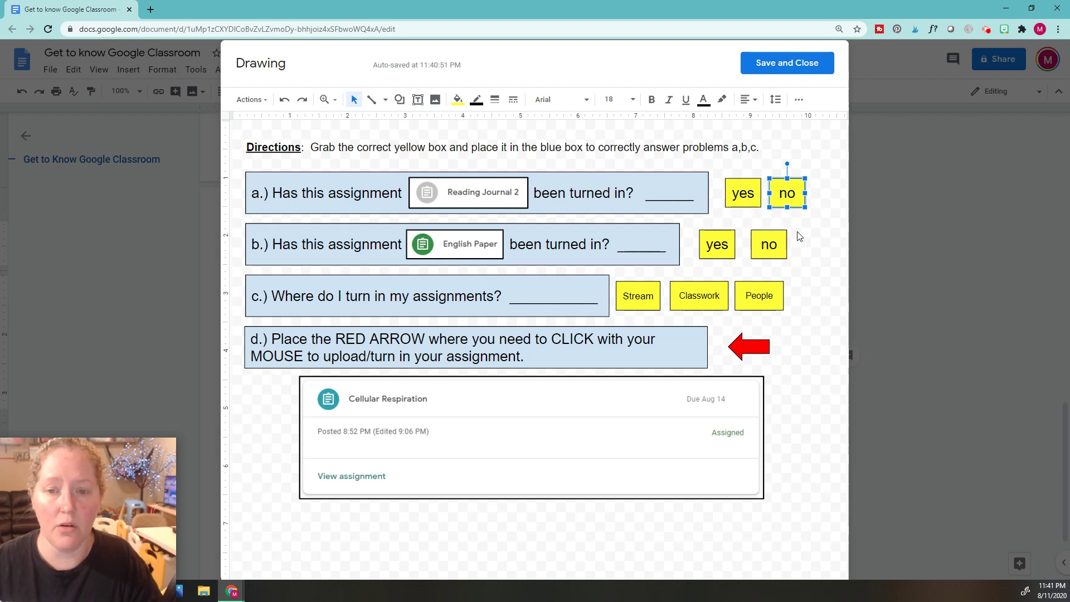
left_click(811, 244)
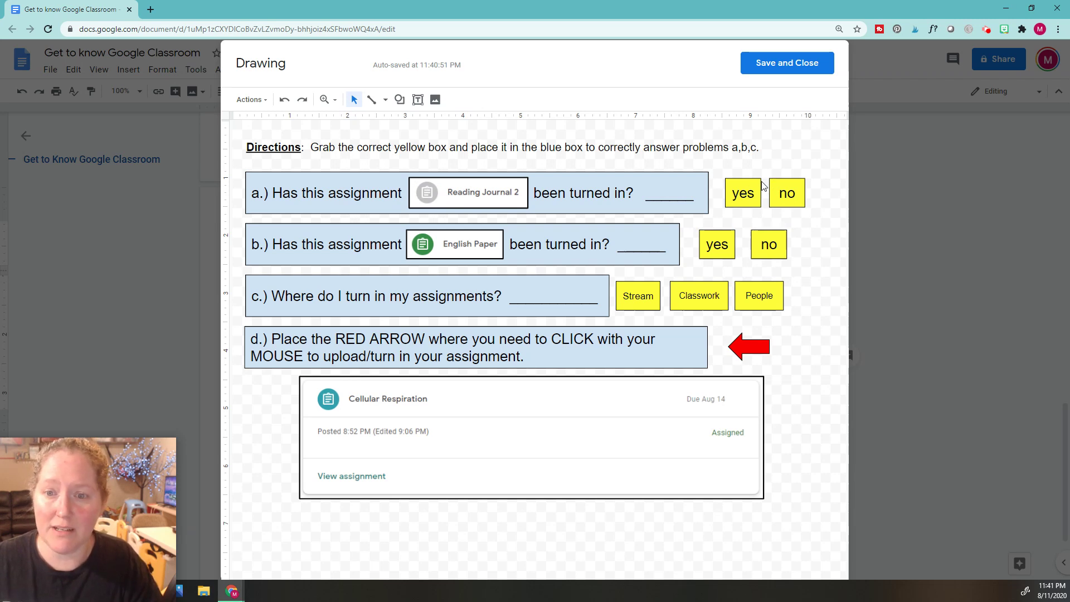
- Place the 'yes' box on question a's blank and the 'no' box on question b's blank
left_click_drag(744, 192, 672, 186)
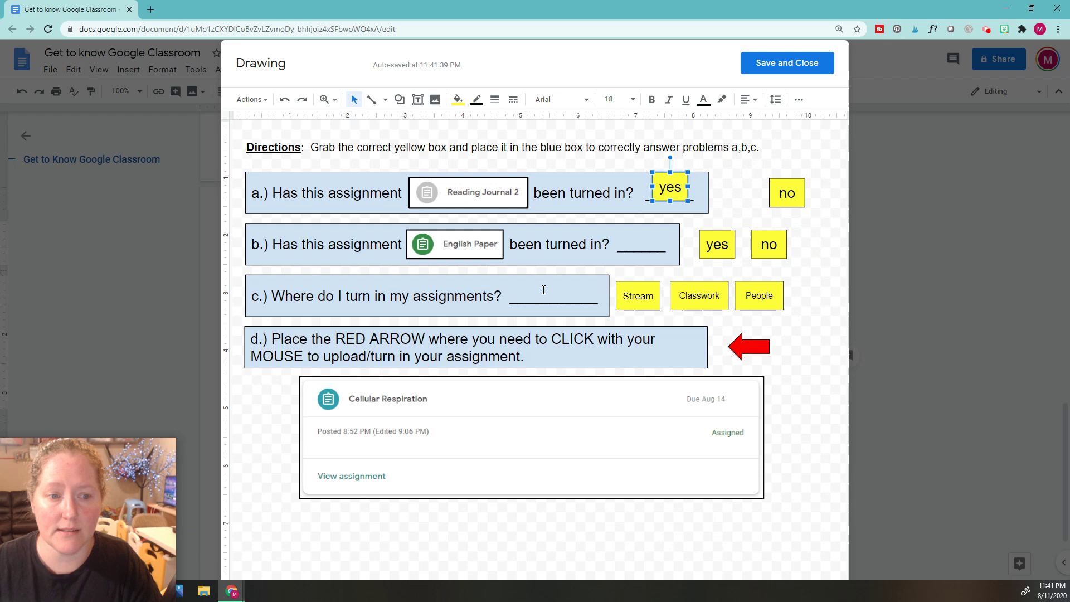
left_click(805, 280)
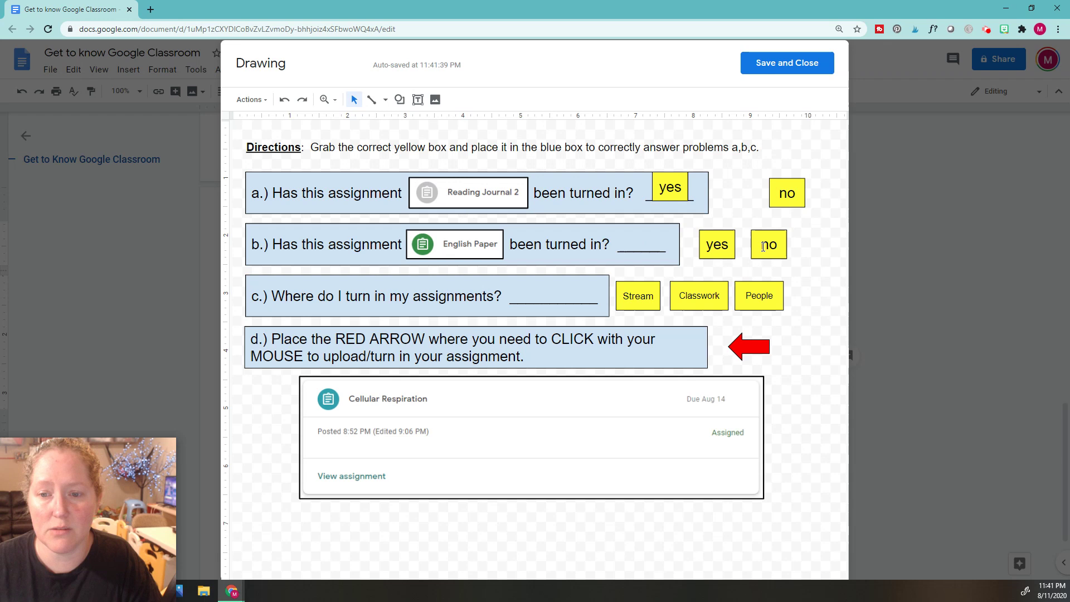
left_click_drag(769, 231, 642, 230)
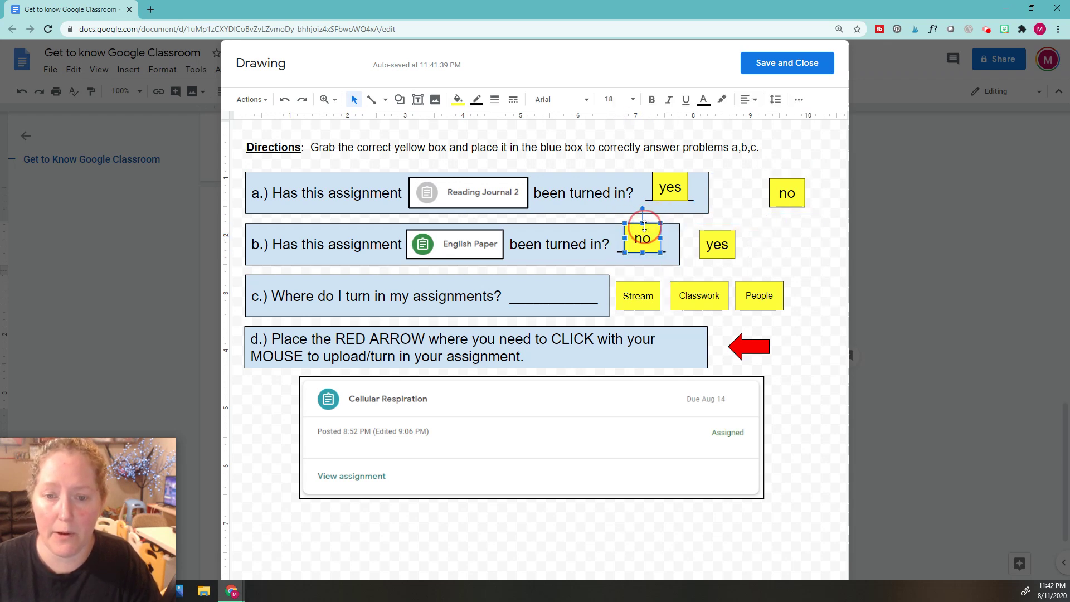
left_click(806, 260)
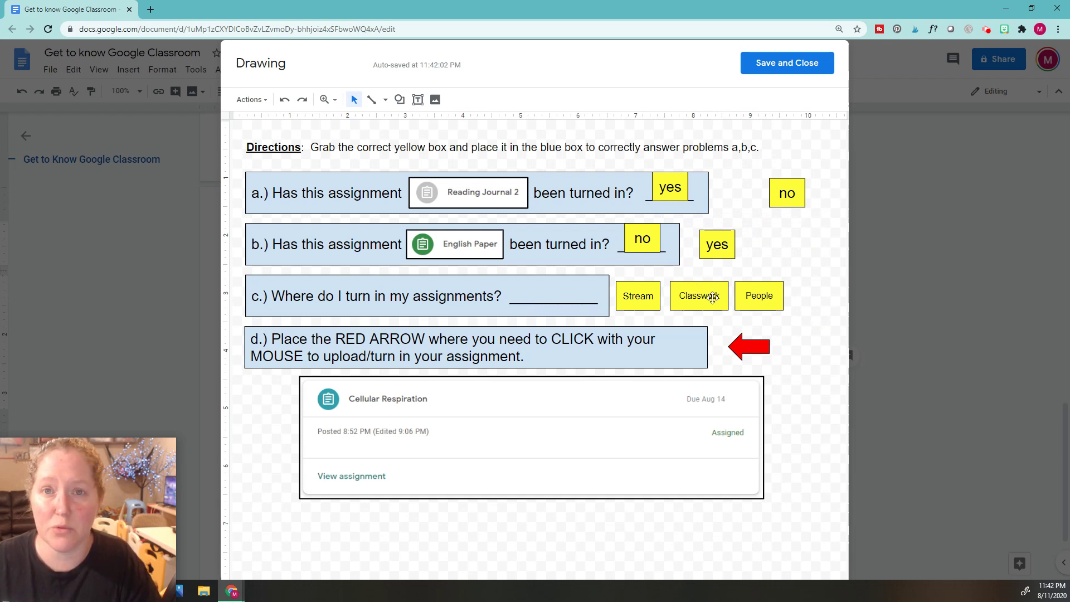
- Place the 'Classwork' box on question c's blank and nudge the red arrow slightly right
left_click(717, 281)
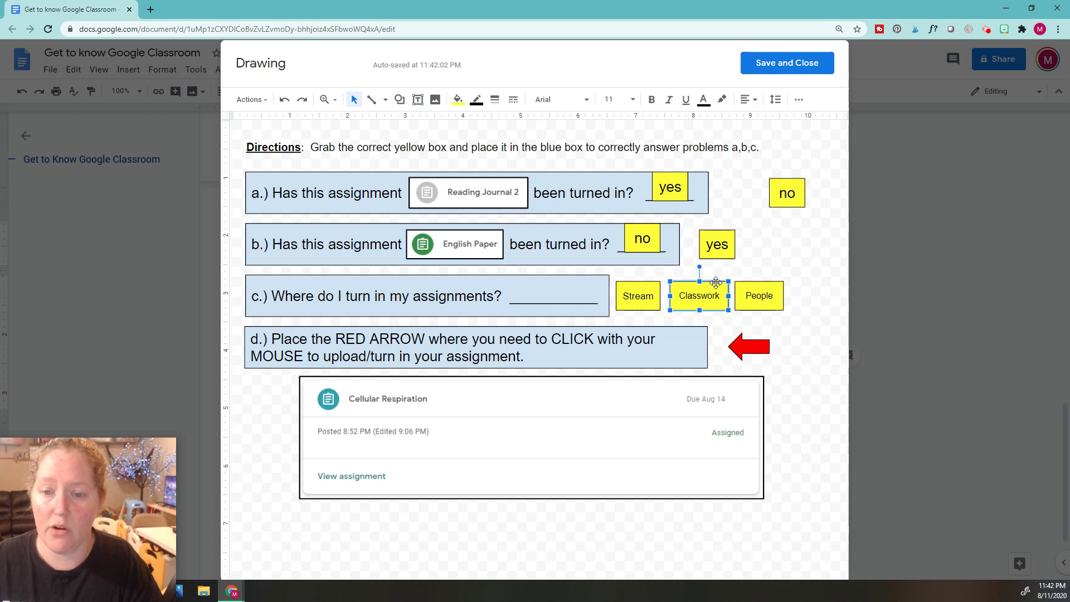
left_click_drag(675, 278, 575, 278)
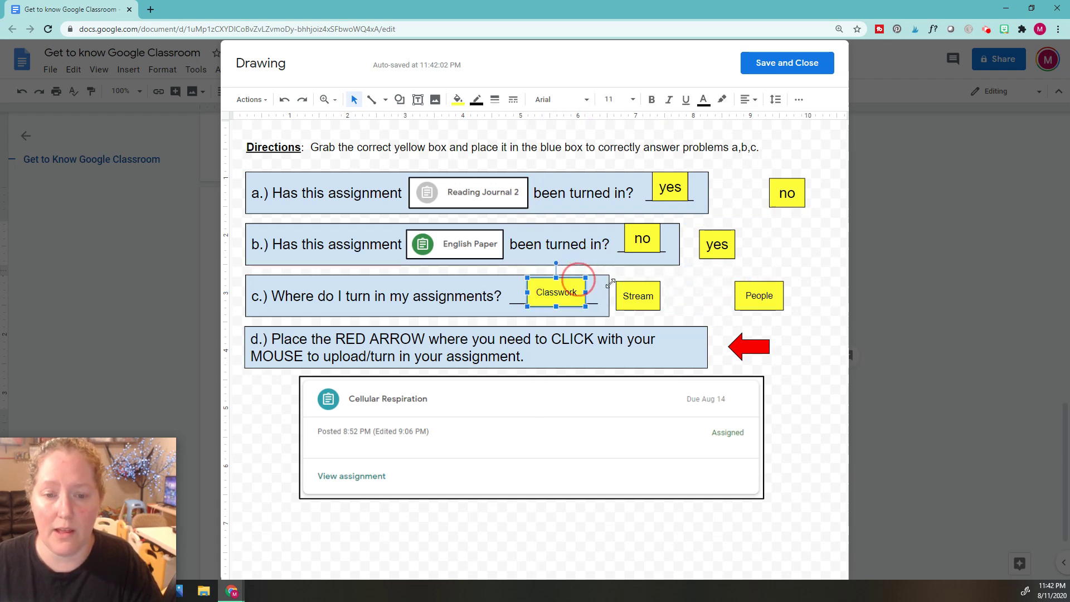
left_click(803, 289)
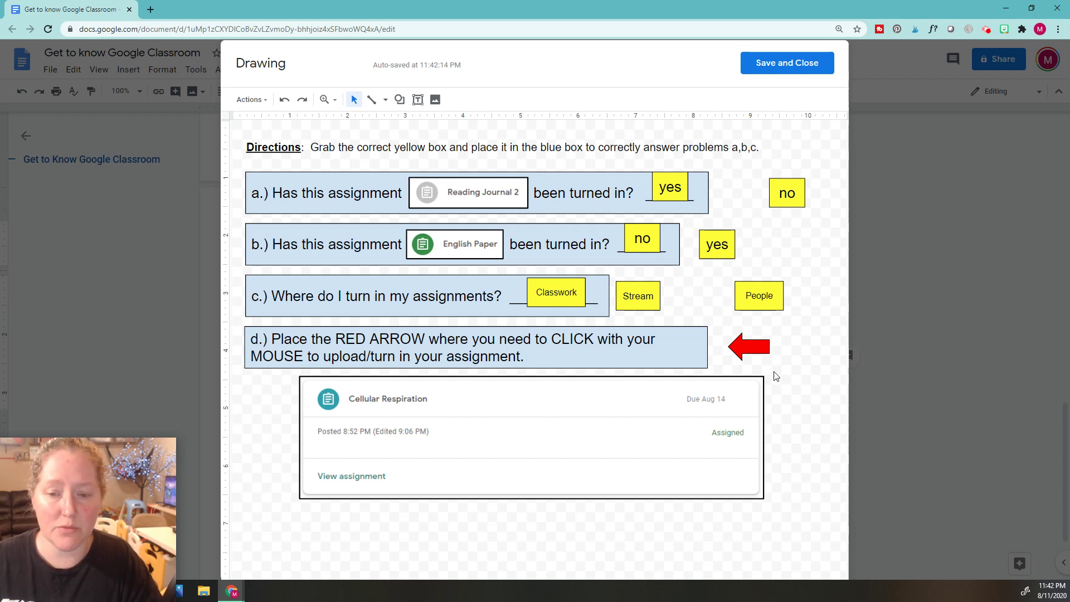
left_click_drag(748, 342, 754, 344)
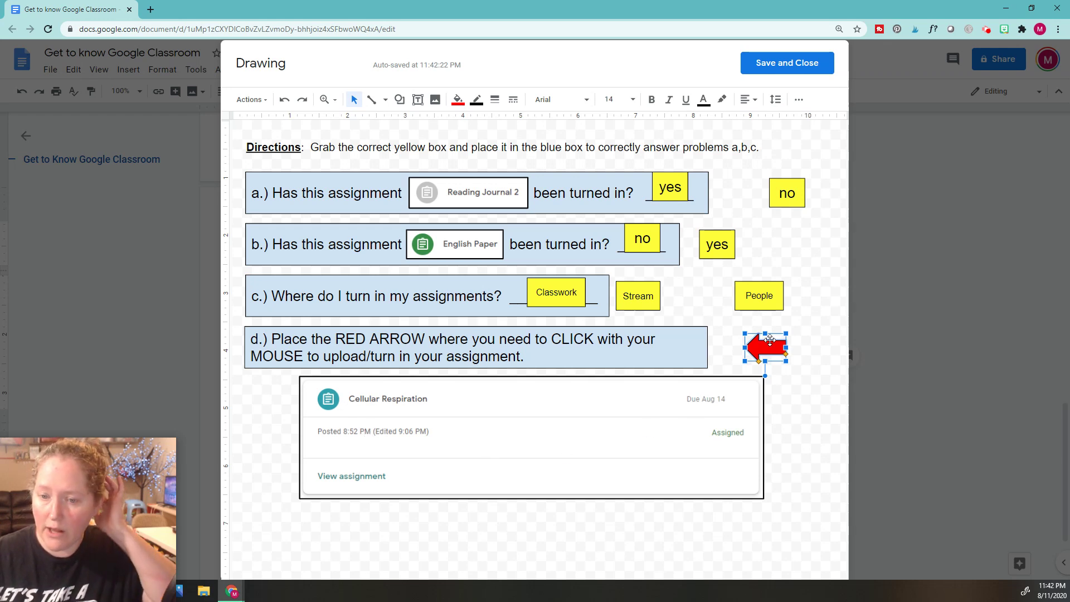
- Position the red arrow beside 'View assignment' on the Cellular Respiration card, then save and close the drawing
mouse_move(770, 339)
left_mouse_down()
mouse_move(478, 402)
mouse_move(463, 425)
mouse_move(719, 424)
mouse_move(752, 407)
mouse_move(768, 439)
mouse_move(770, 365)
mouse_move(755, 346)
mouse_move(758, 355)
left_mouse_up()
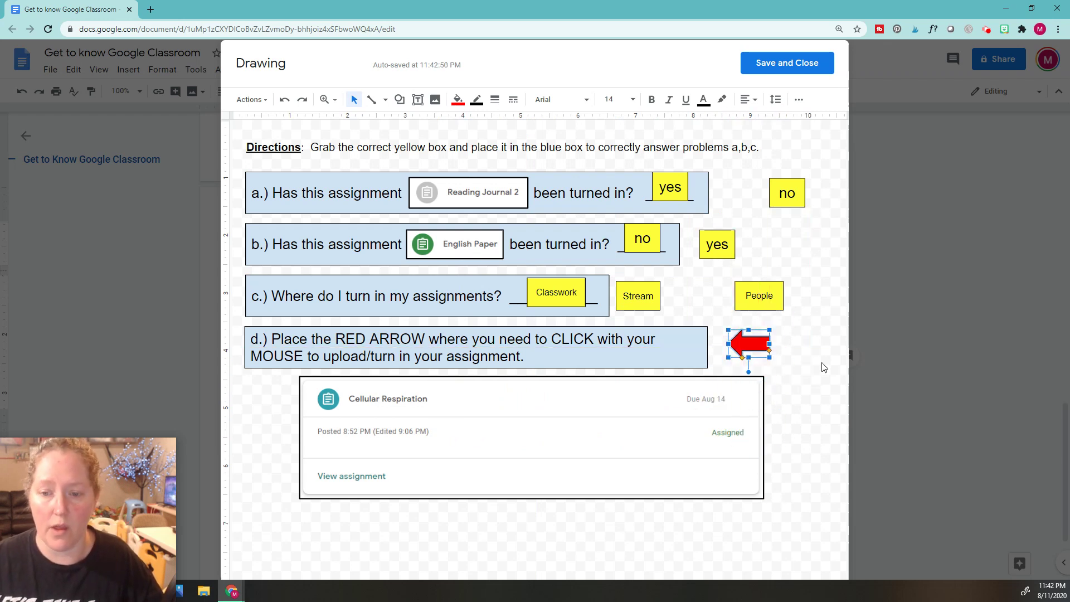
left_click(824, 367)
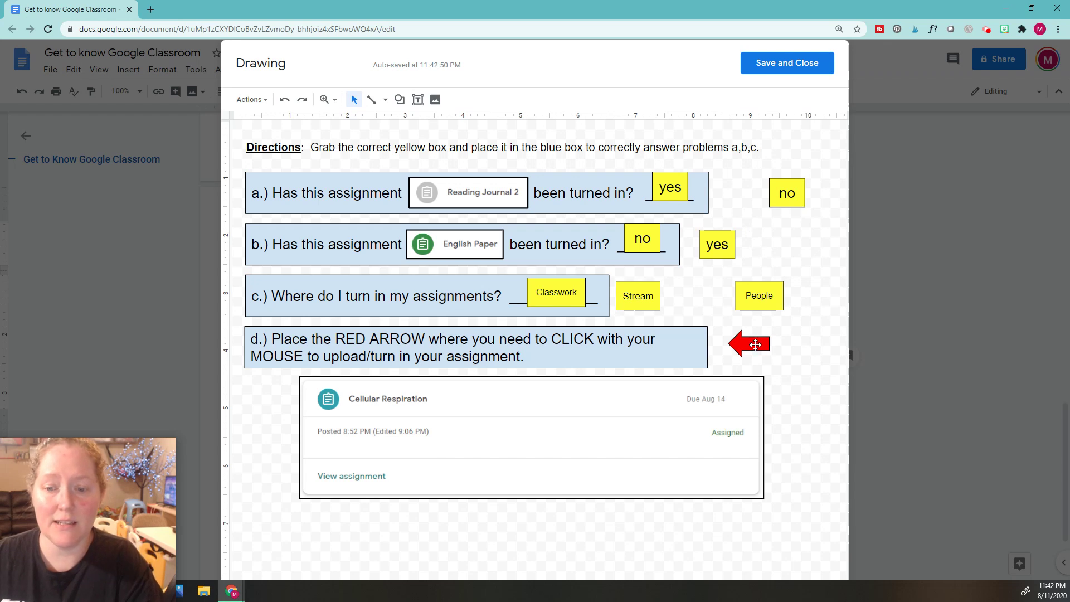
left_click_drag(752, 341, 417, 478)
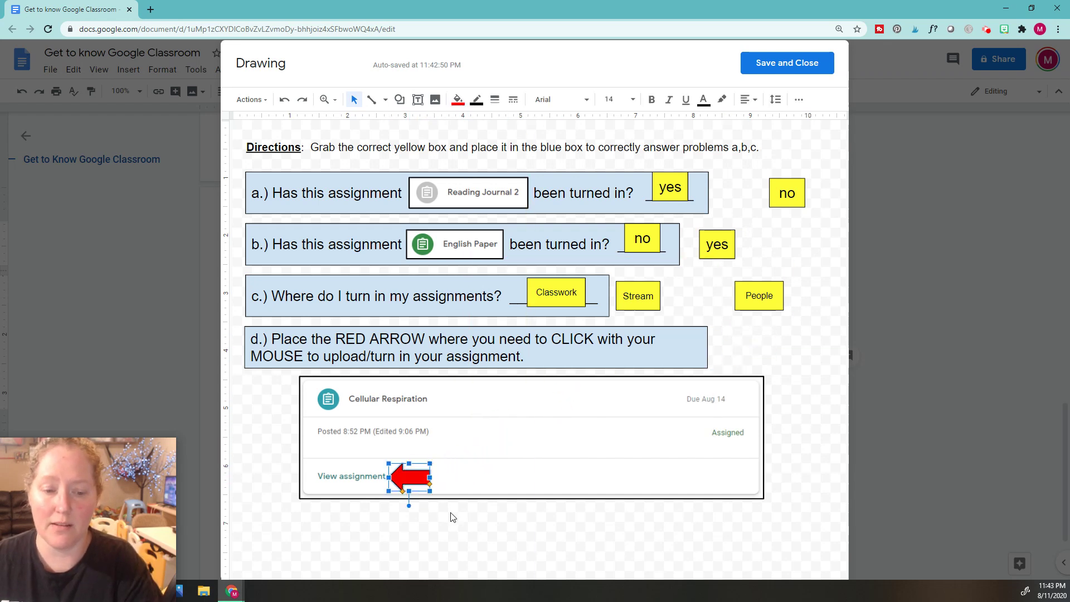
left_click(424, 510)
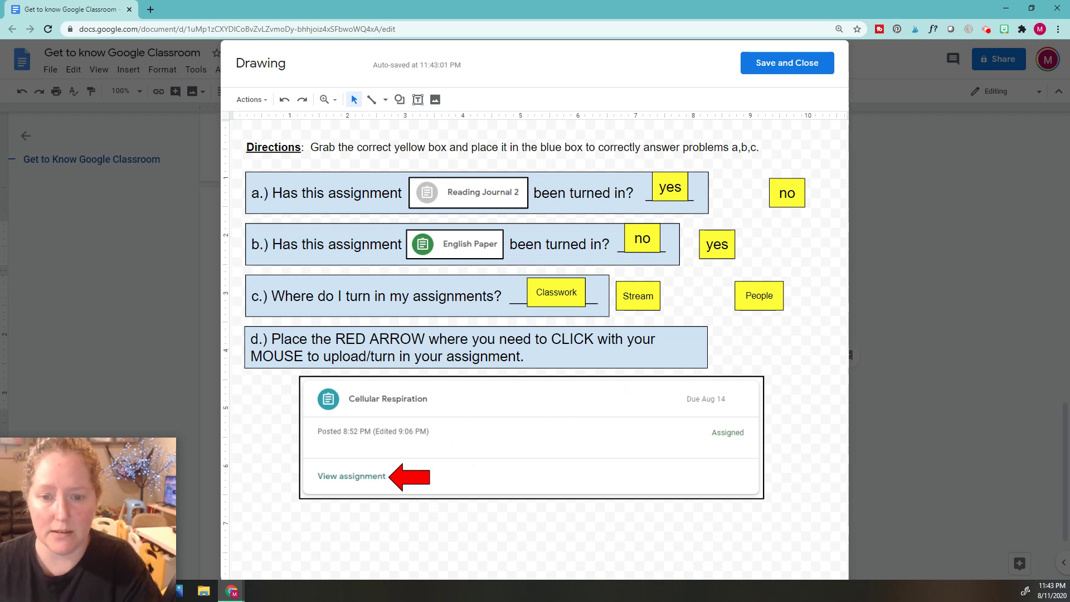
left_click(816, 69)
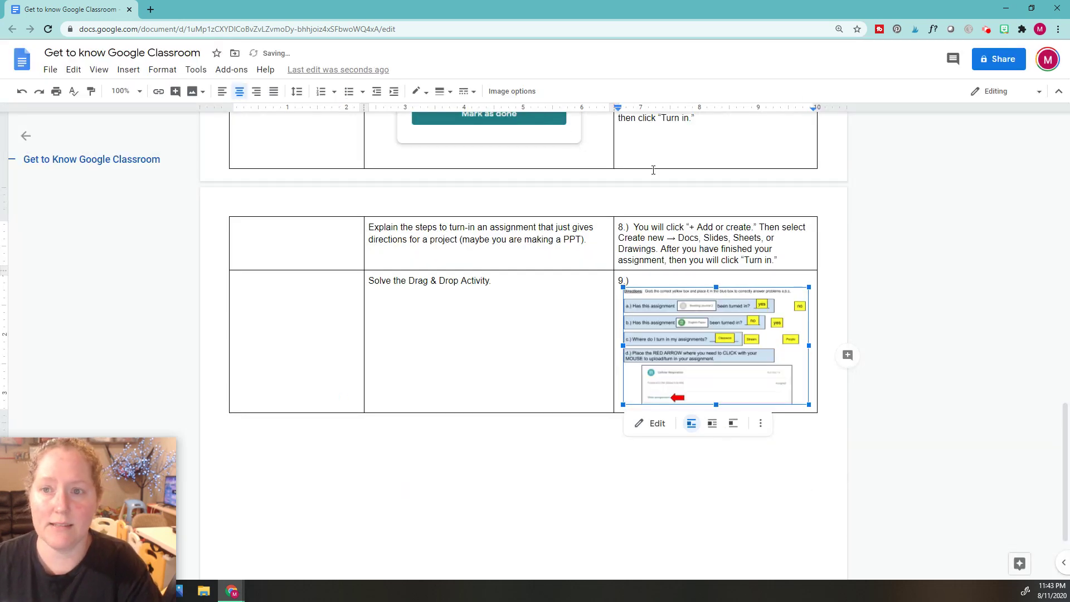
- In a new tab, go to Google Drive, then to Google Classroom's class list via the apps grid
left_click(150, 9)
left_click(1026, 73)
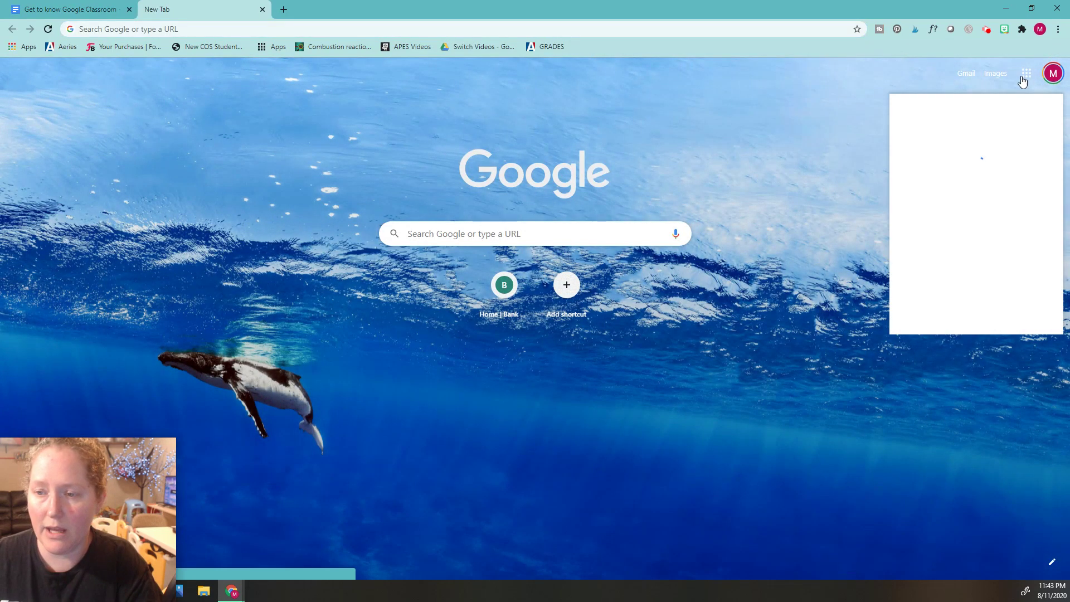
left_click(978, 124)
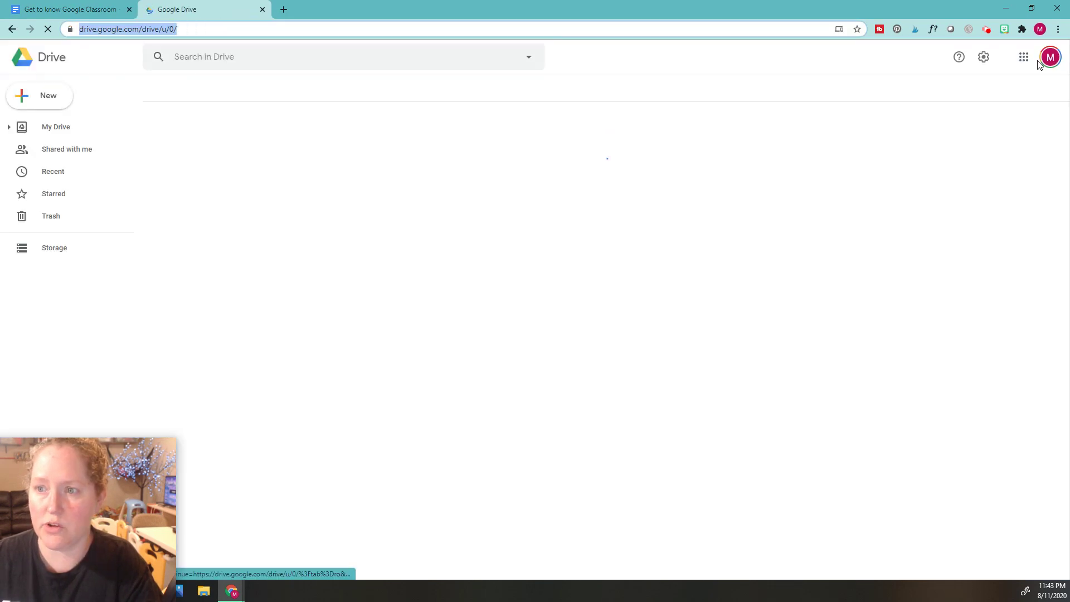
left_click(1023, 58)
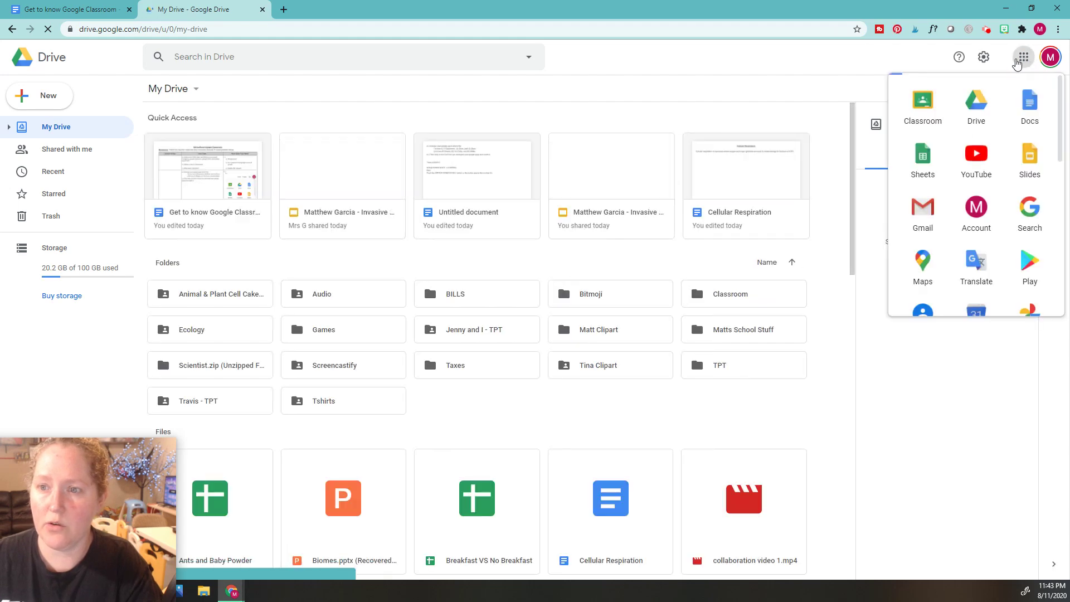
left_click(927, 107)
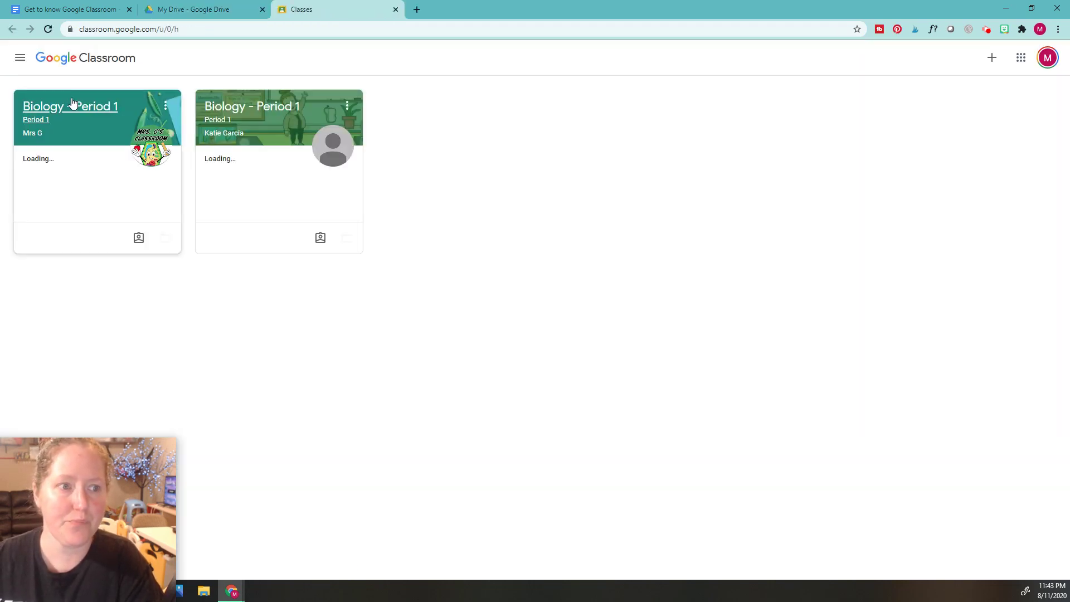
- Check that Biology - Period 1's Invasive Species PowerPoint shows Turned in, then return to the doc
left_click(147, 105)
left_click(533, 57)
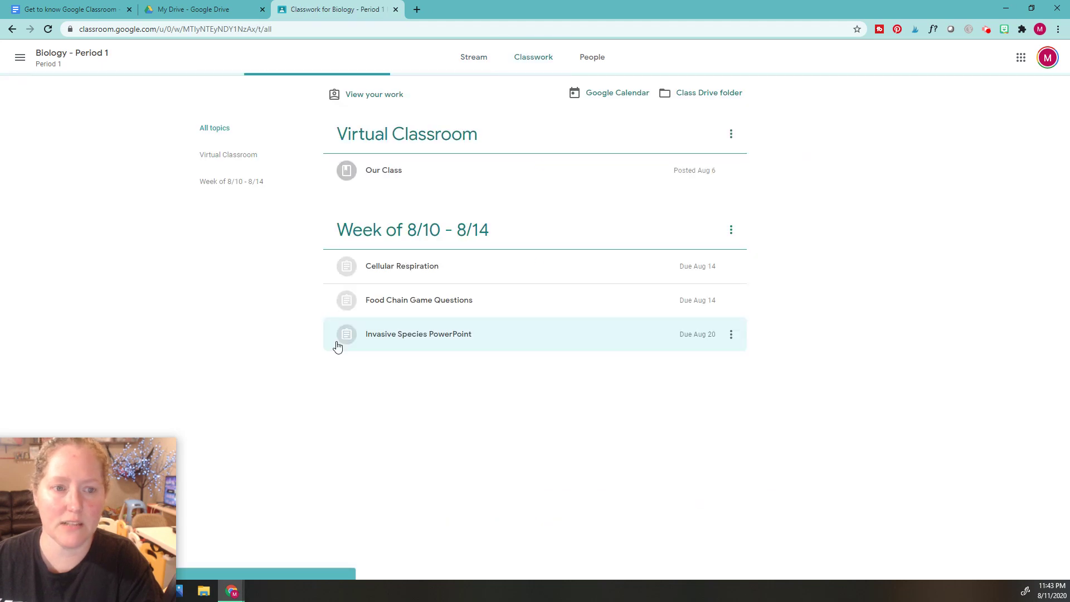
left_click(414, 334)
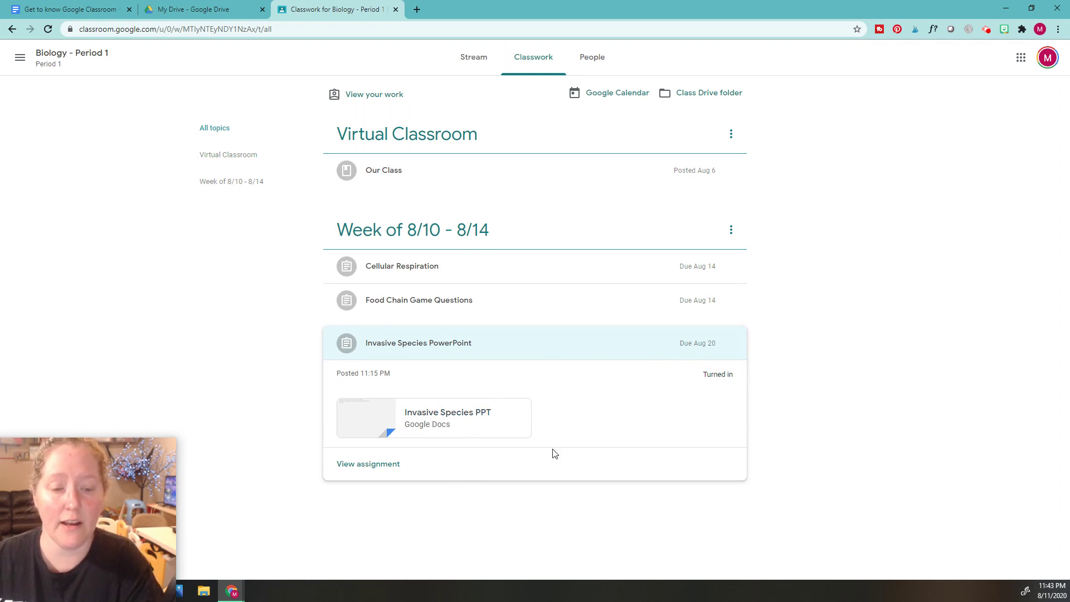
left_click(370, 463)
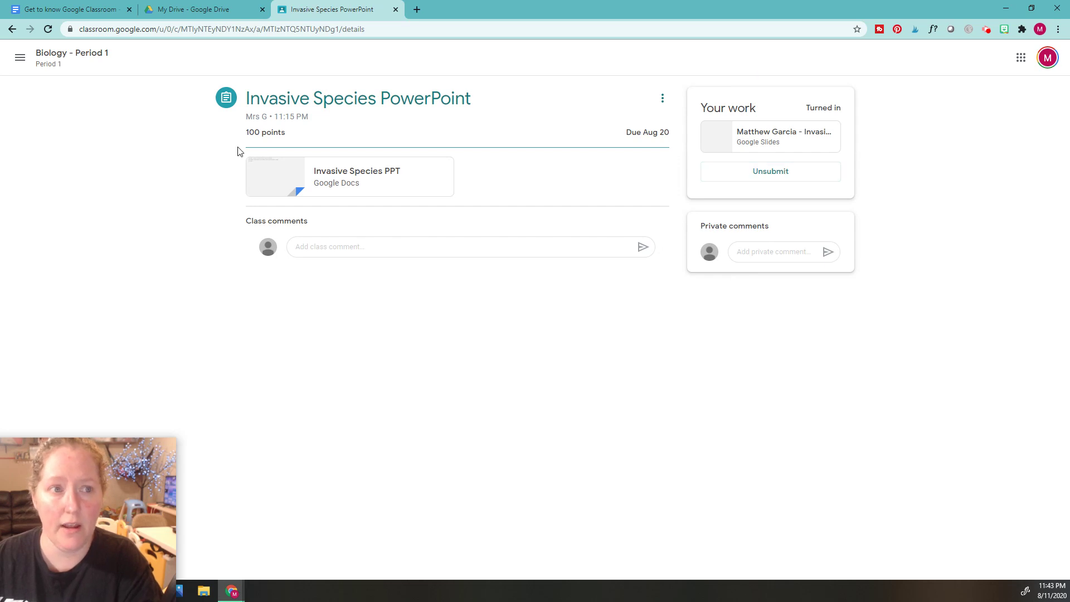
left_click(68, 9)
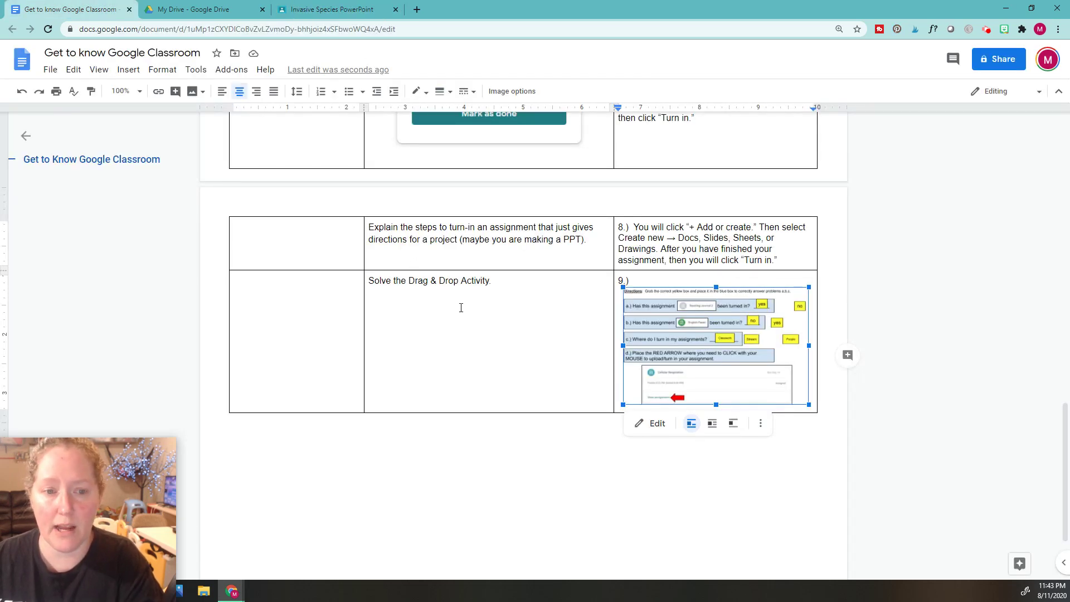